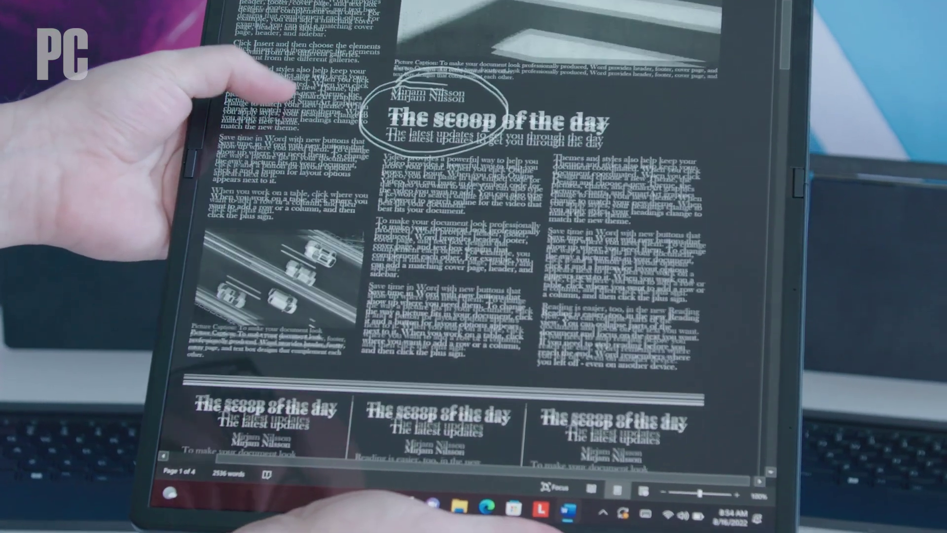
scroll(474, 296, down, 5)
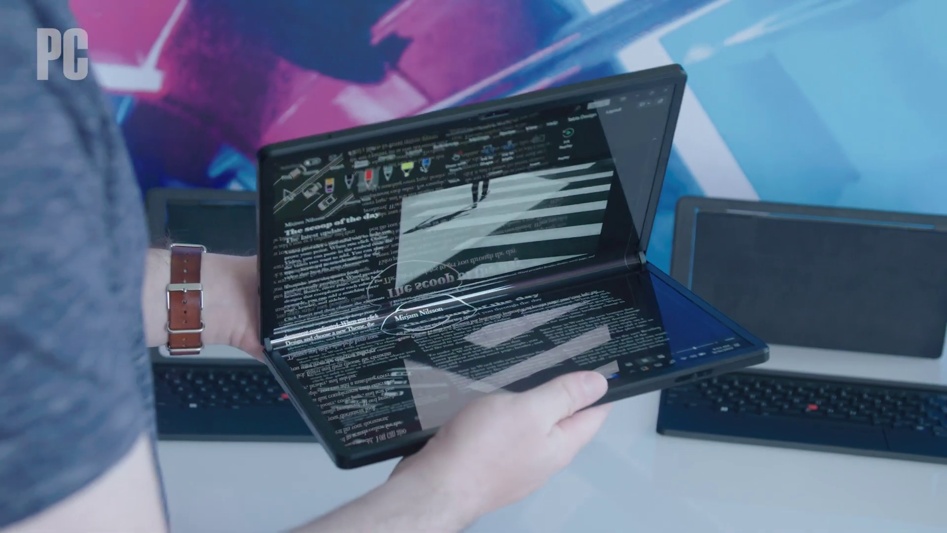